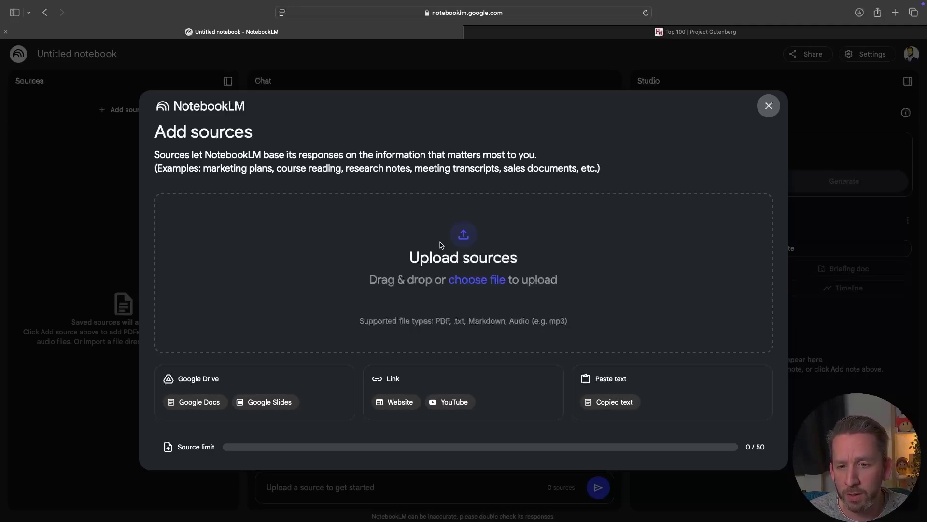
- Open the Plain Text UTF-8 edition of Romeo and Juliet from Project Gutenberg's Top 100 list and skim its text
left_click(524, 33)
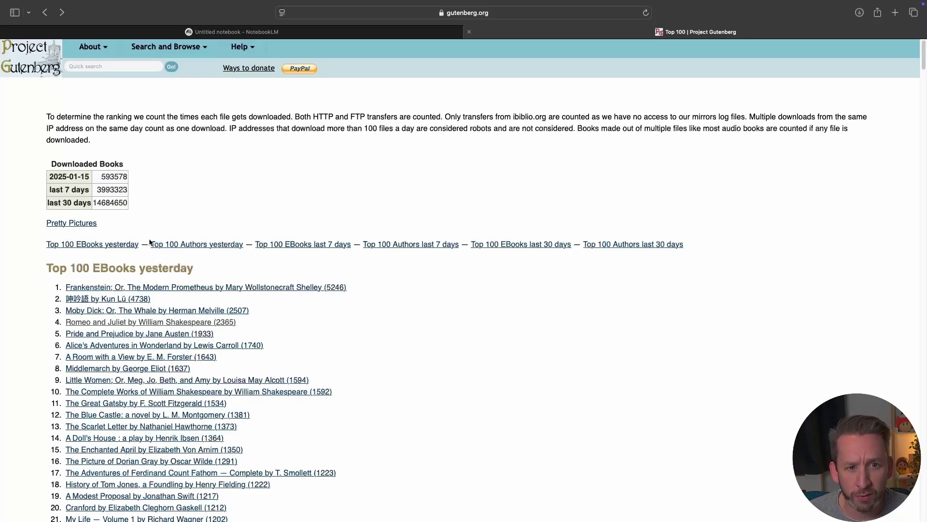
left_click(173, 323)
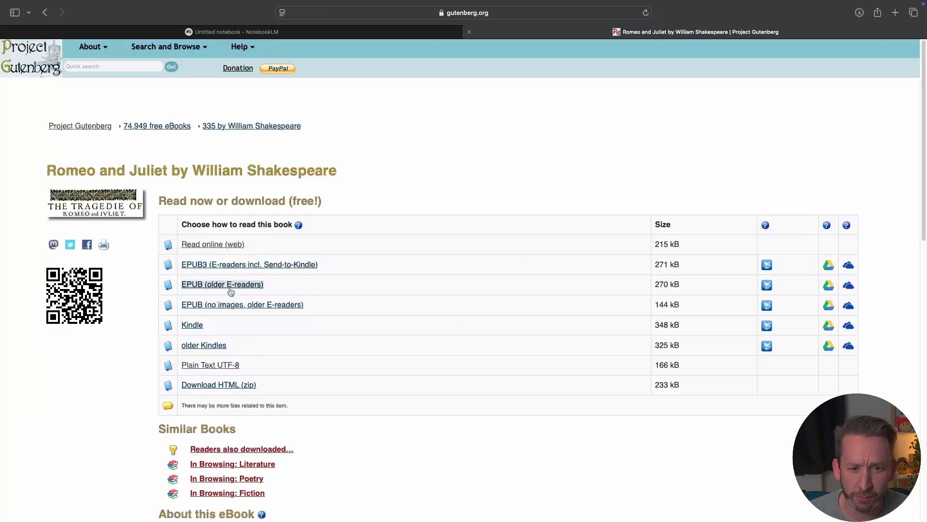
left_click(208, 368)
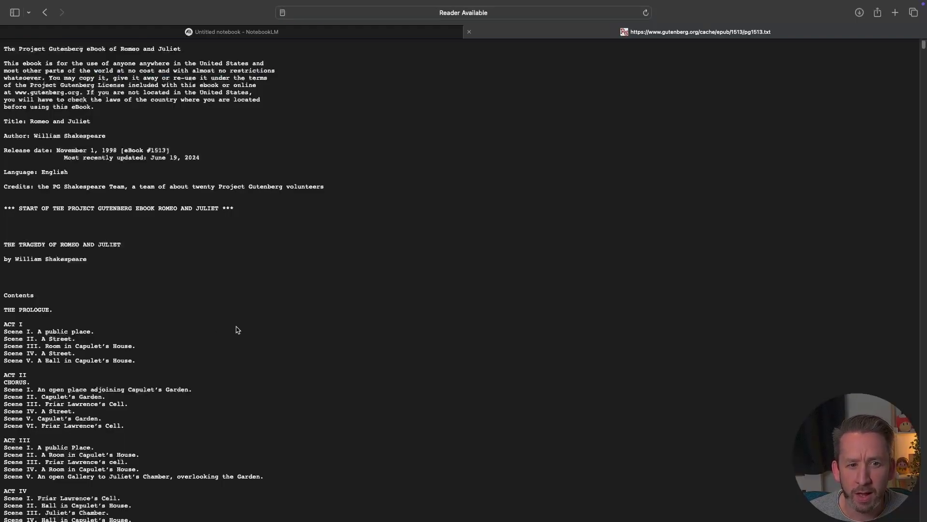
scroll(280, 348, "down", 15)
scroll(287, 378, "down", 20)
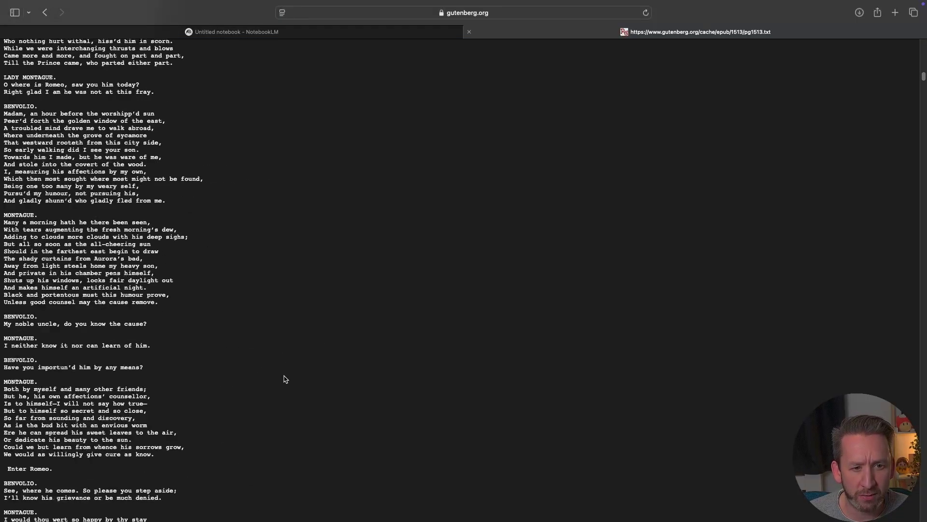
scroll(275, 371, "up", 15)
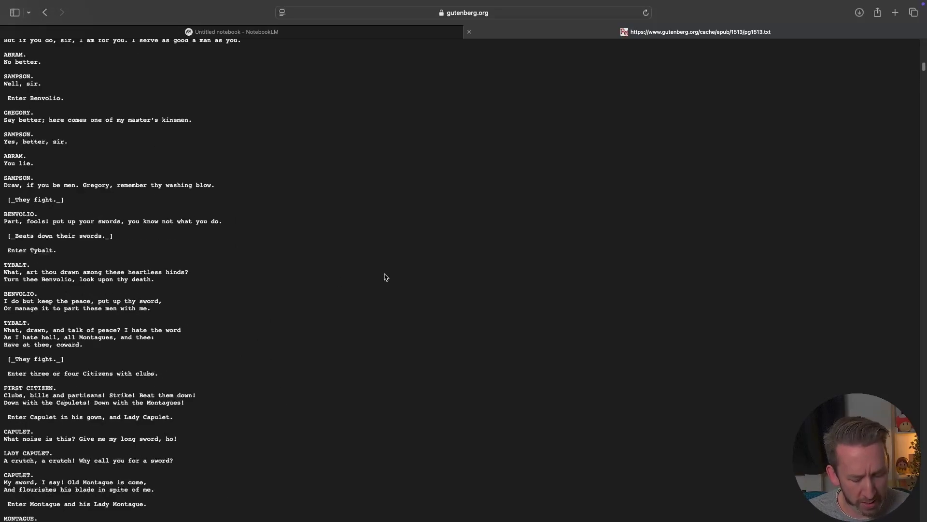
- Copy the entire text of the Romeo and Juliet page
key("super+a")
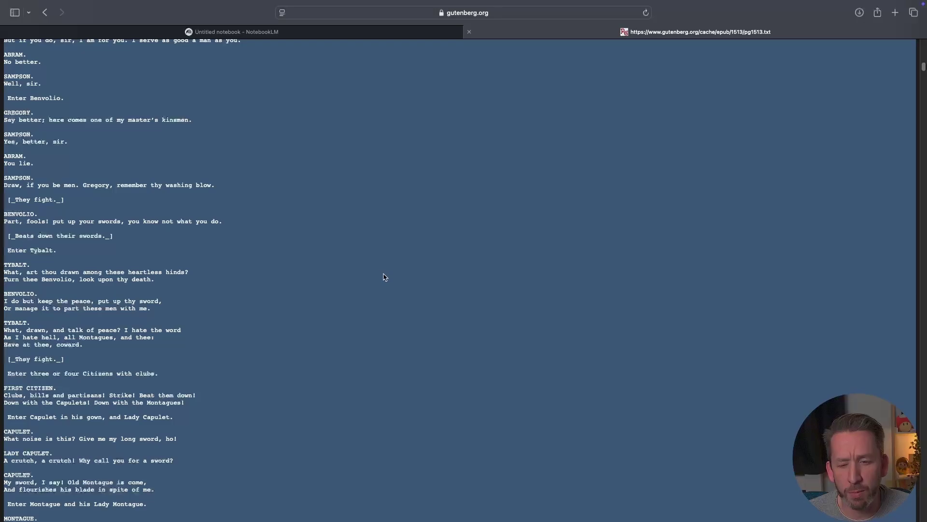
right_click(377, 259)
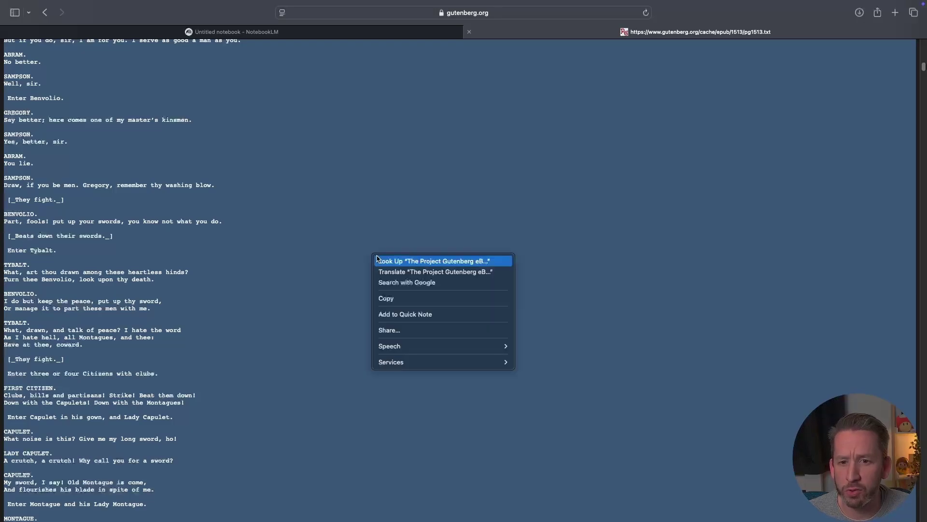
left_click(400, 298)
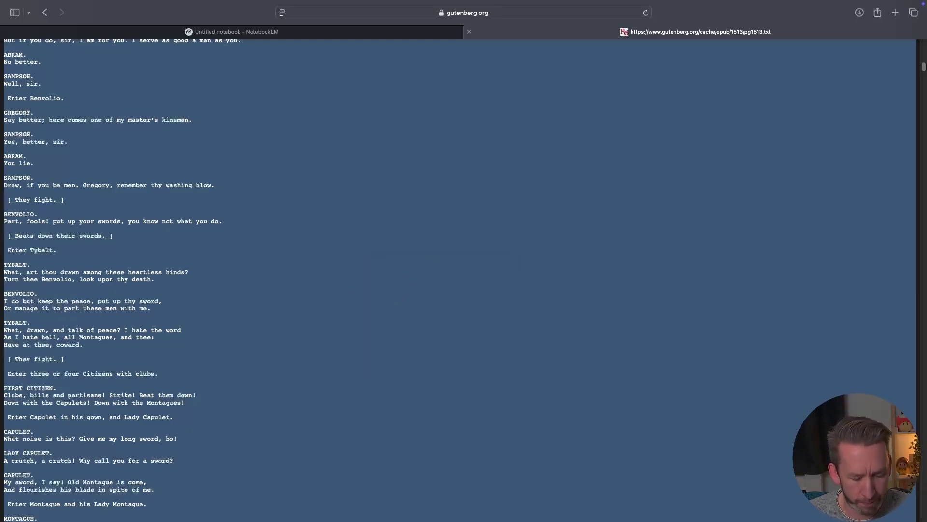
- Take the browser out of full screen, switch to Pages and paste the copied play into the blank document
key("super+Tab")
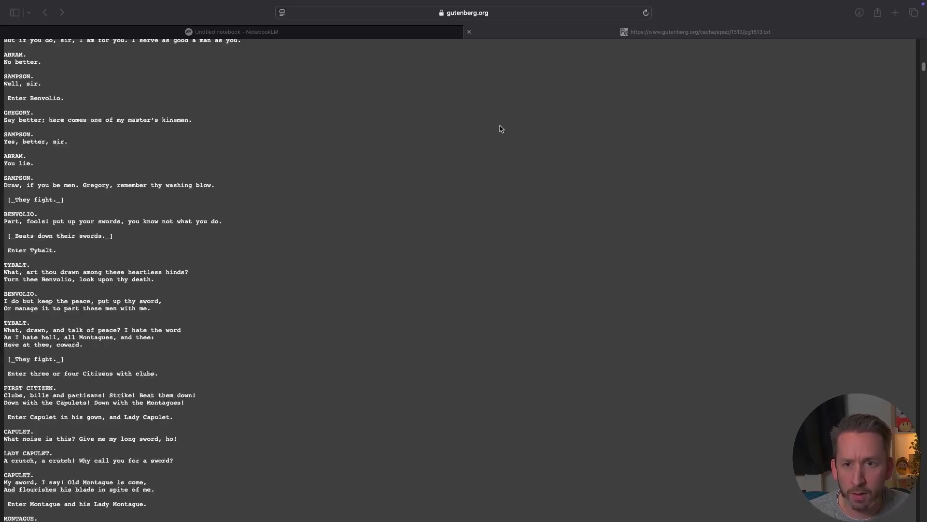
key("super+a")
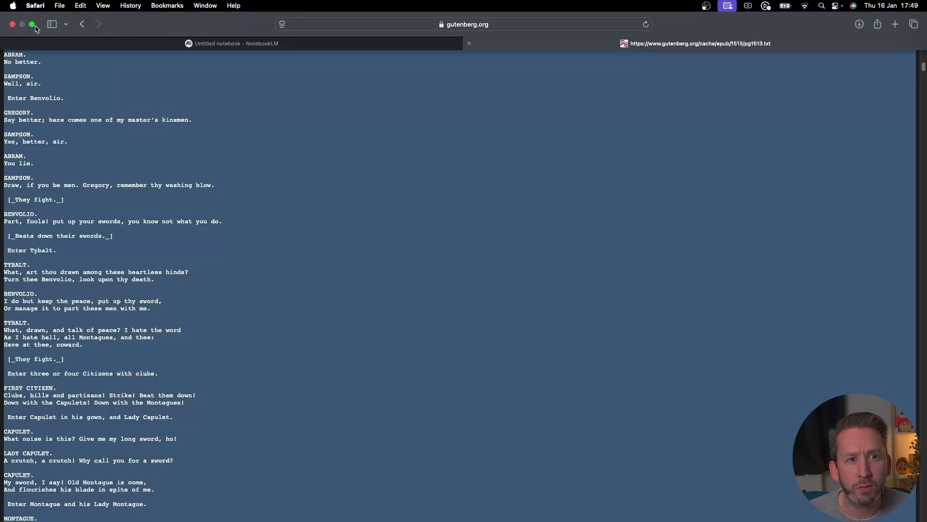
left_click(32, 25)
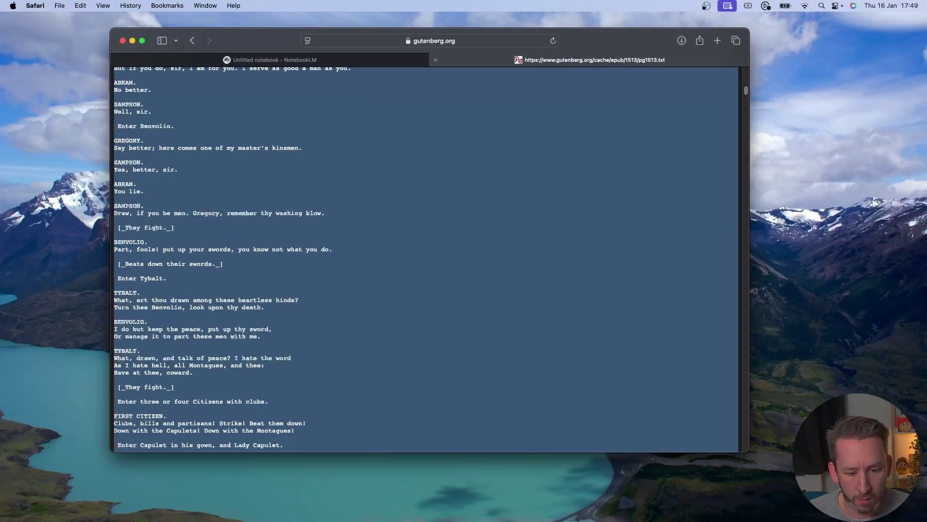
key("super+Tab")
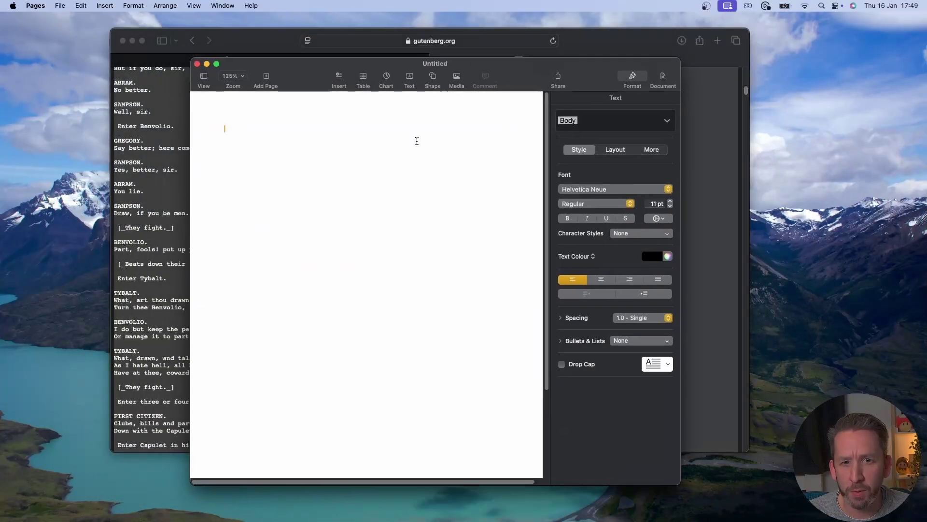
key("super+v")
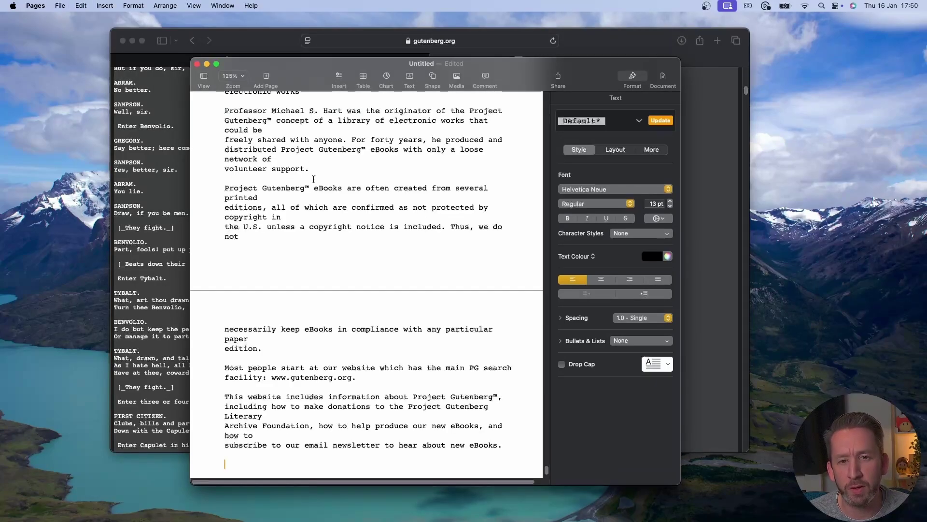
scroll(342, 216, "up", 3)
scroll(342, 216, "down", 10)
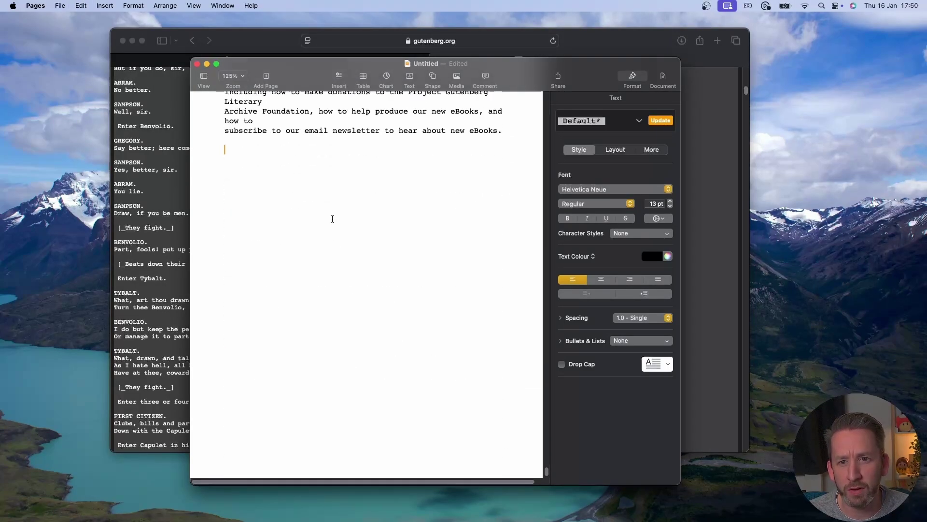
scroll(331, 215, "up", 8)
scroll(312, 217, "up", 8)
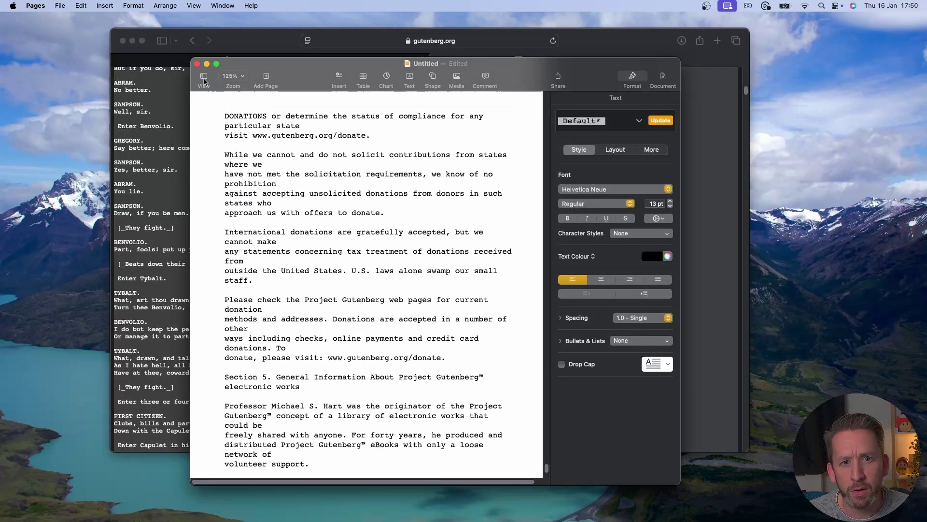
- Save the document as "Romeo and Juliet" in the Documents folder
left_click(66, 6)
left_click(70, 69)
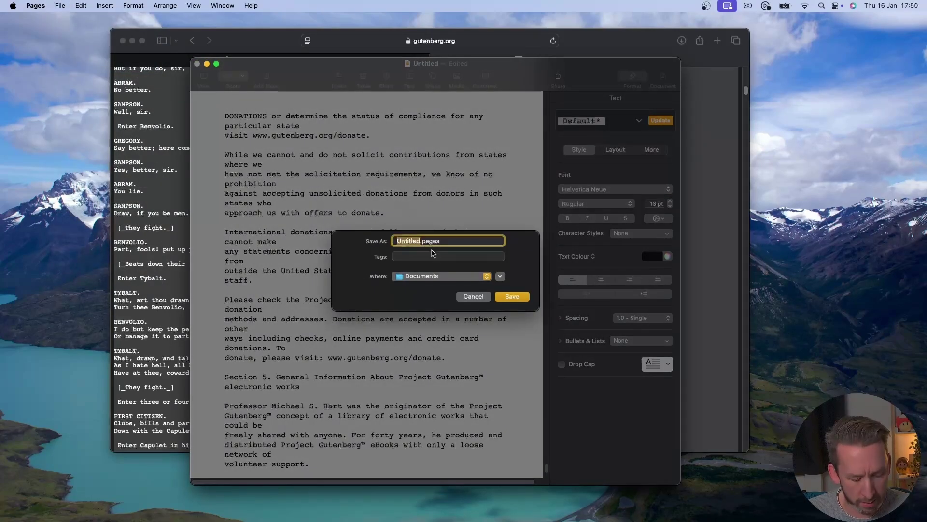
type("Romeo and ")
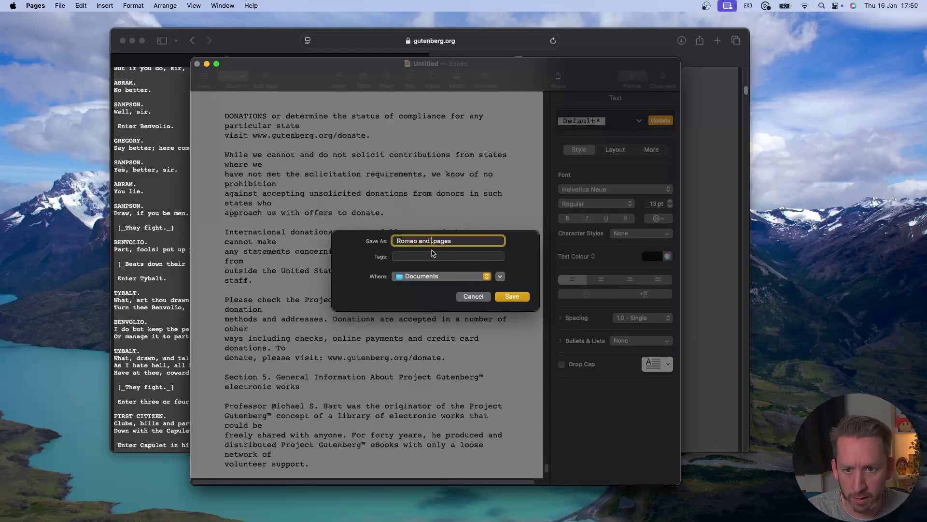
type("Juliet")
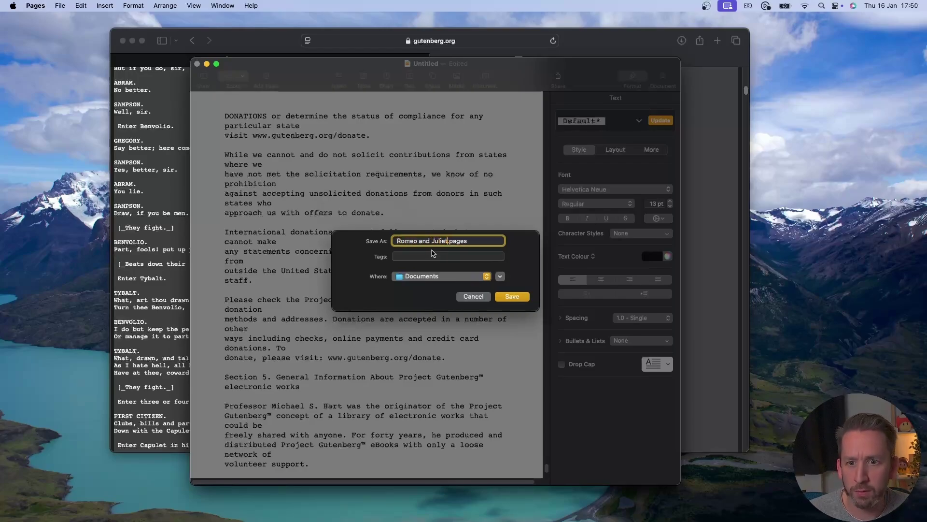
left_click(507, 295)
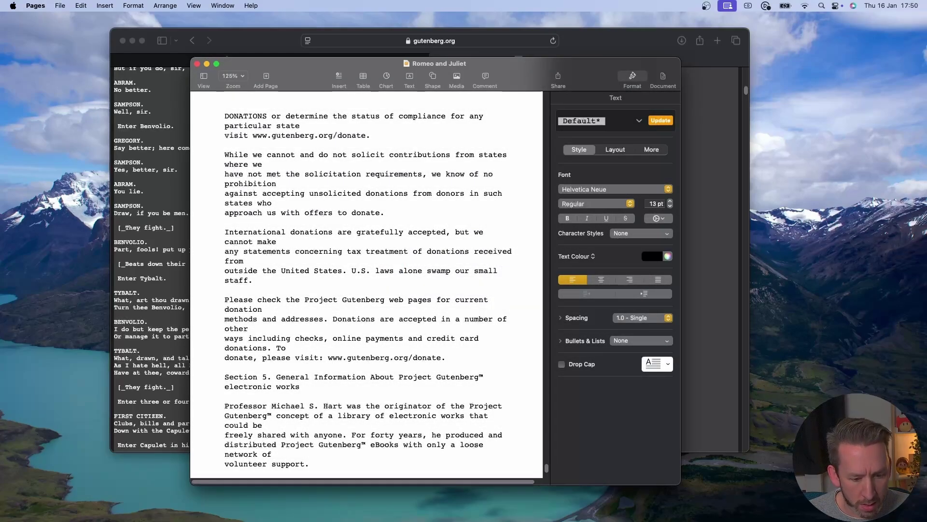
key("super+shift+5")
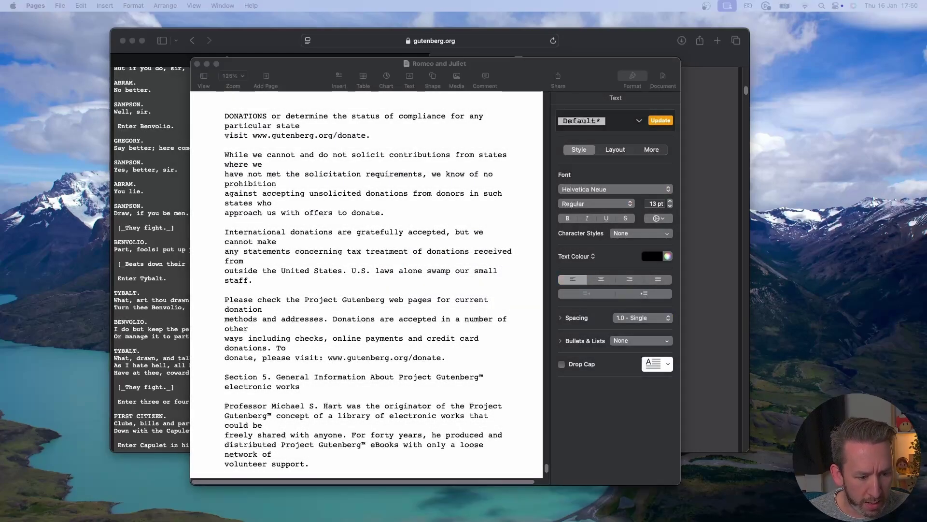
key("Escape")
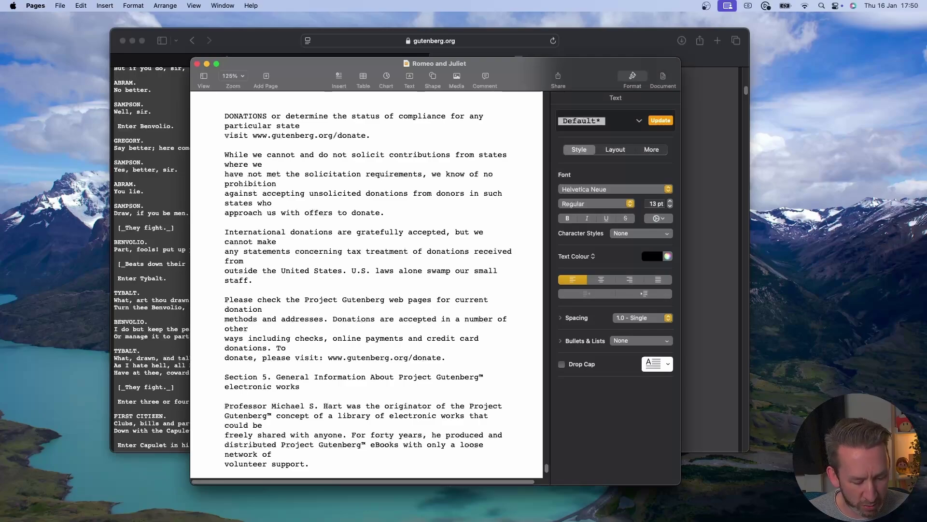
key("super+shift+5")
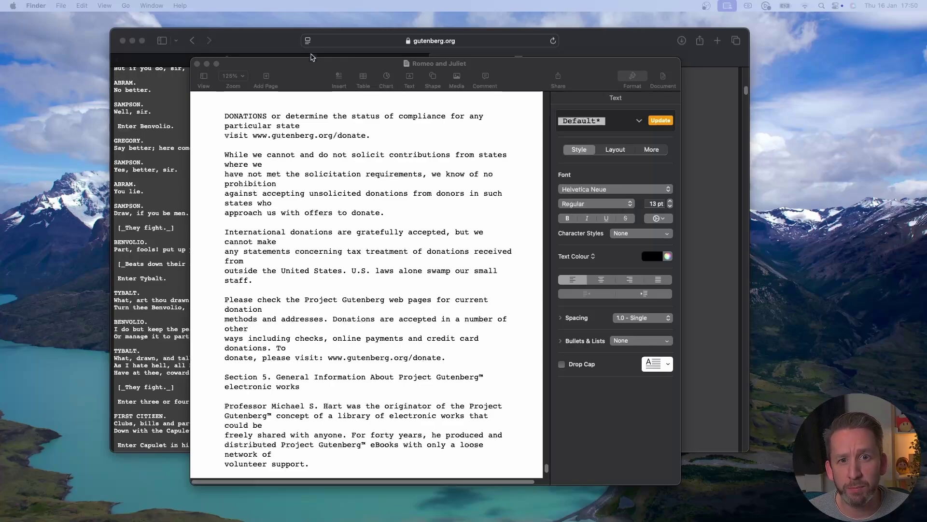
key("Escape")
- Export the document as a PDF with Best image quality, named "Romeo and Juliet", to the Documents folder
left_click(58, 5)
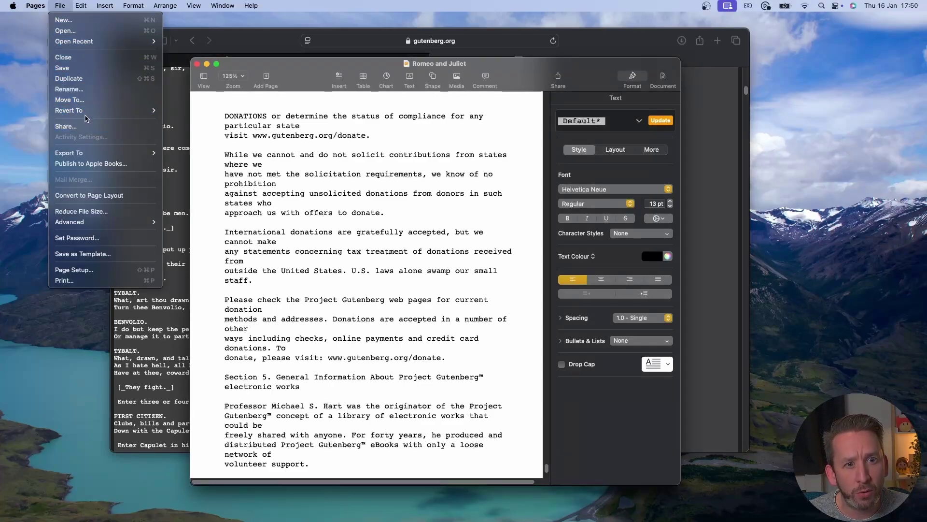
mouse_move(119, 154)
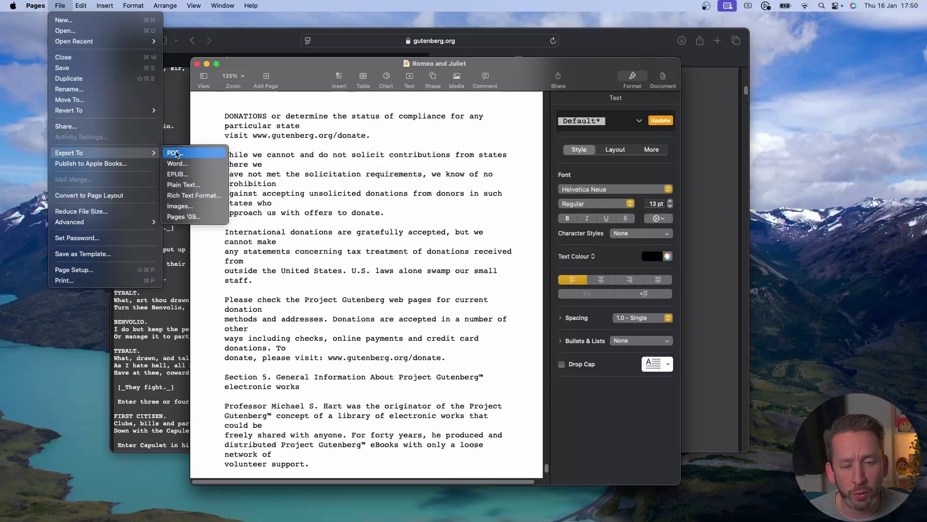
left_click(175, 153)
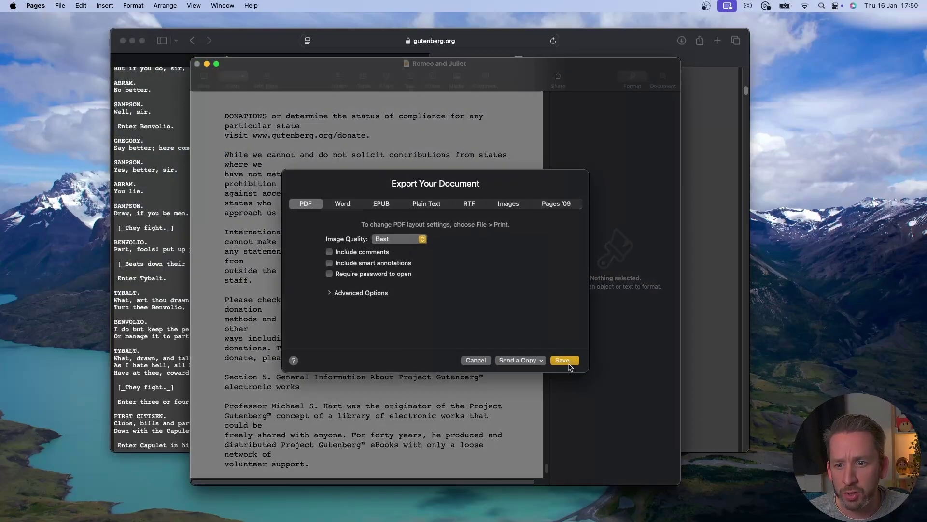
left_click(564, 360)
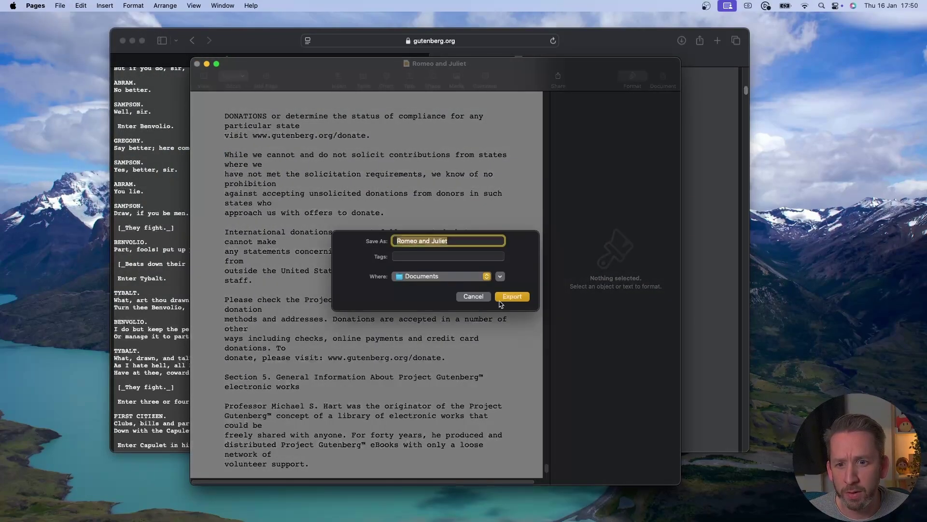
left_click(506, 300)
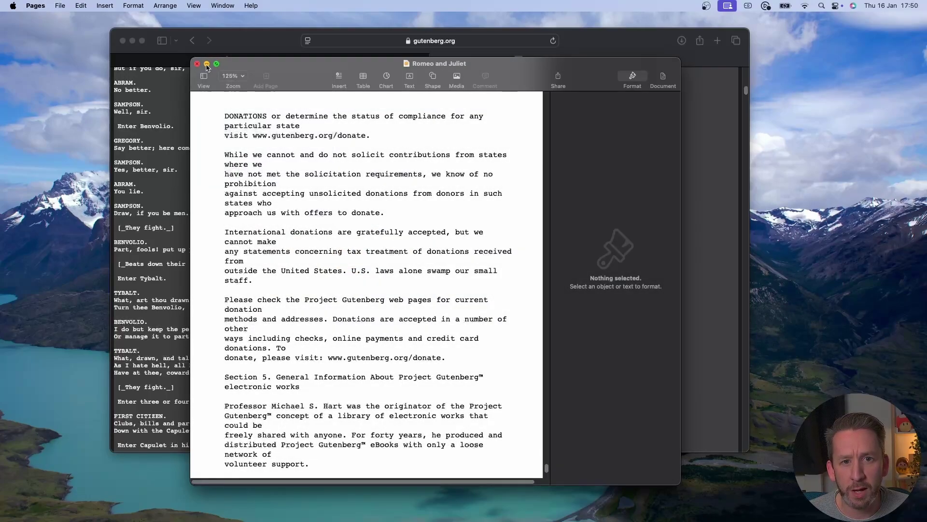
- Minimise Pages, return to the NotebookLM notebook in the full-screen browser and upload Romeo and Juliet.pdf as a source
left_click(207, 64)
left_click(143, 41)
key("super+a")
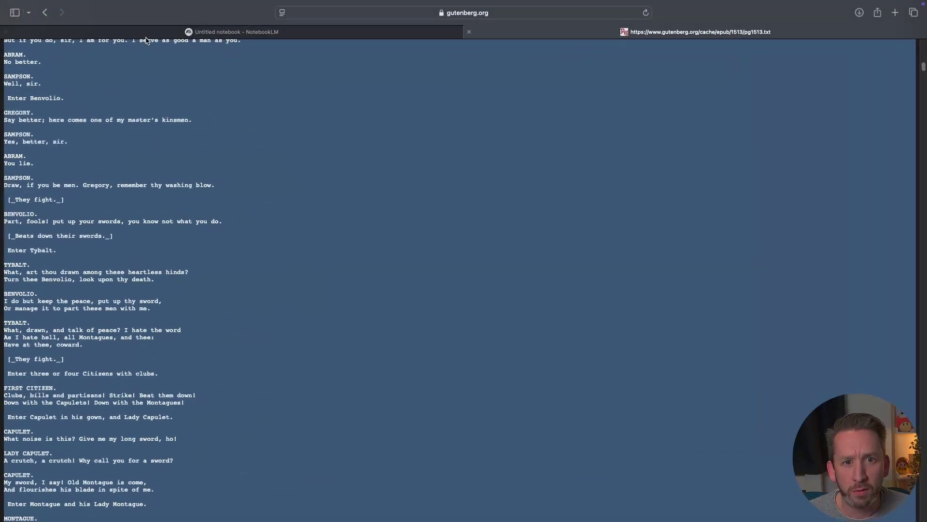
left_click(165, 33)
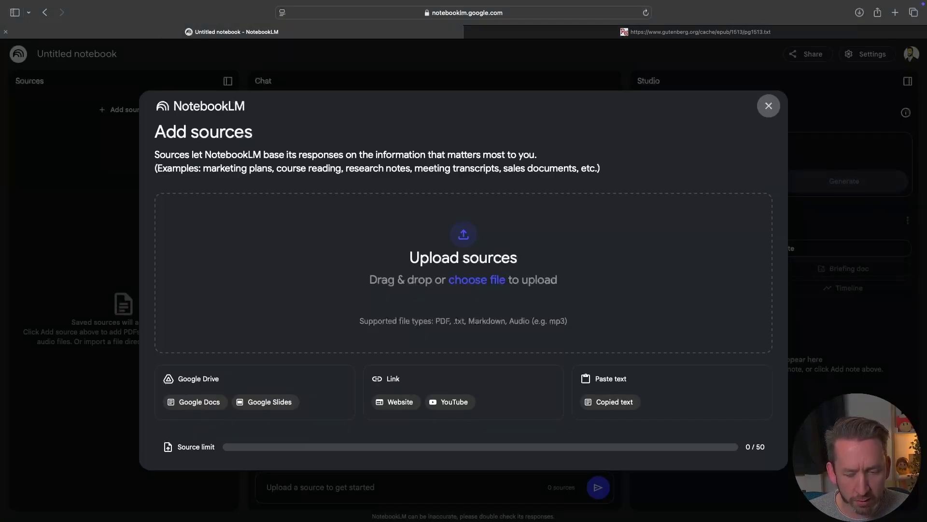
left_click_drag(178, 446, 332, 255)
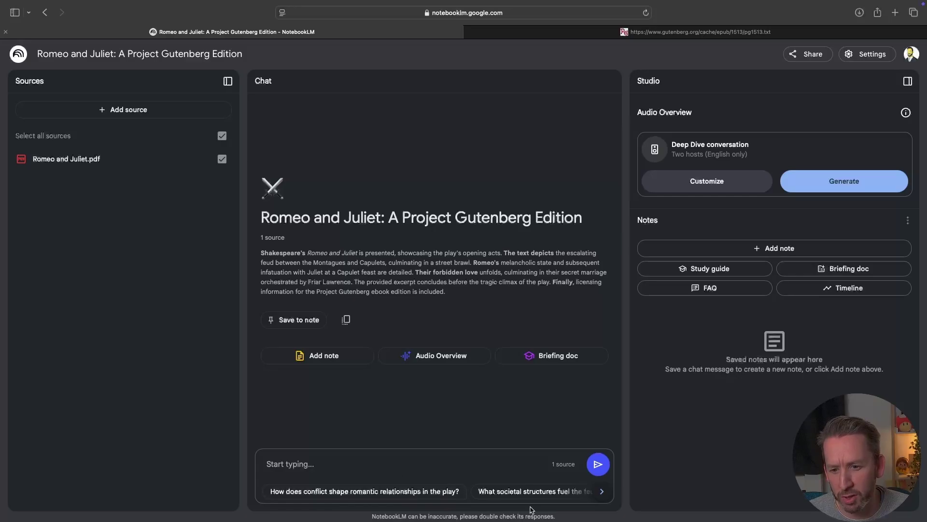
- Ask the suggested question "How does fate influence individual choices and their outcomes?" and open the answer's citation 5 to examine the source text
left_click(605, 492)
left_click(502, 492)
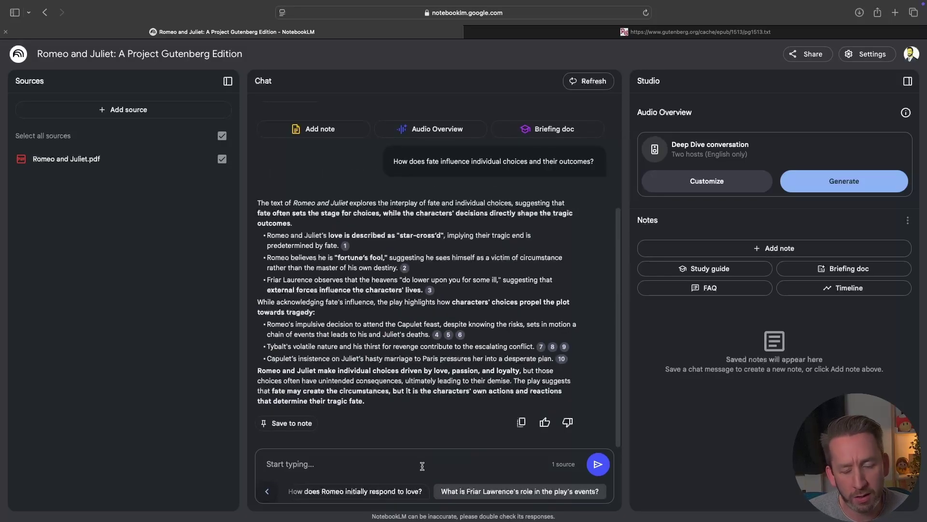
left_click(445, 335)
scroll(178, 382, "down", 10)
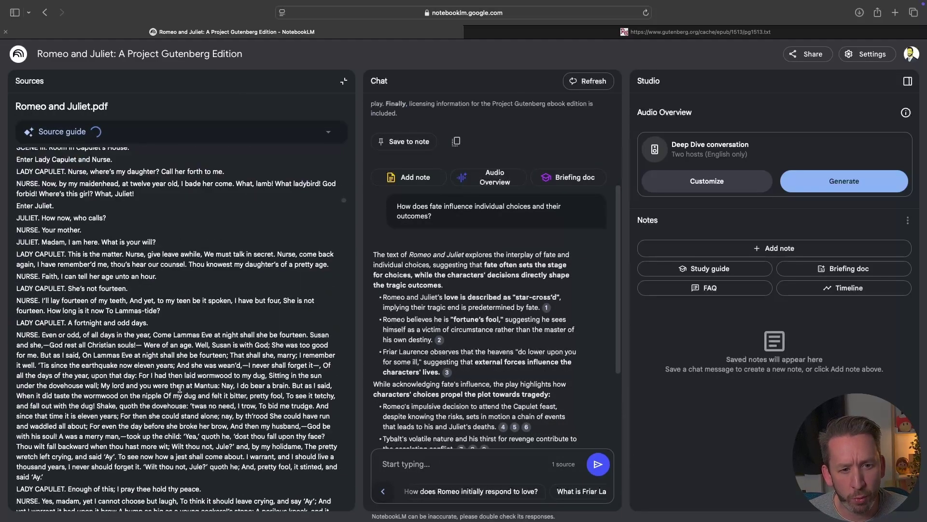
scroll(178, 383, "up", 15)
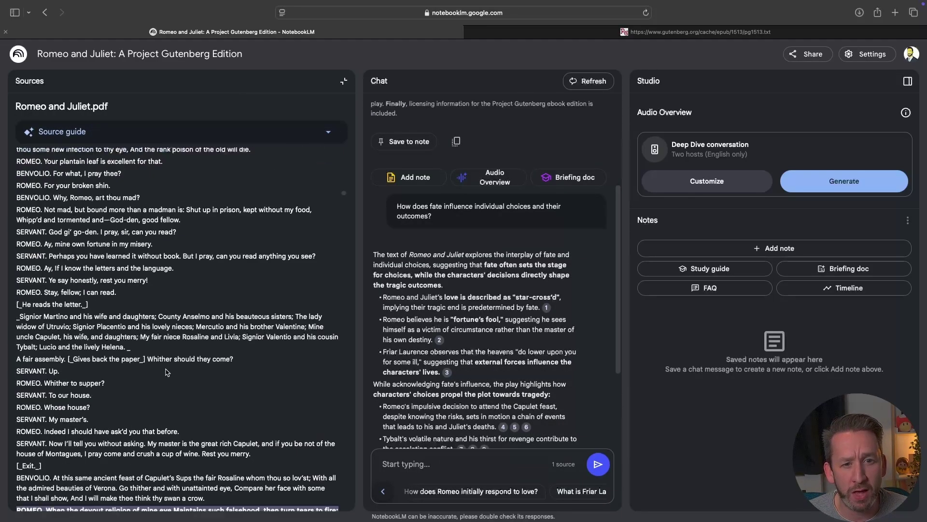
scroll(164, 364, "up", 20)
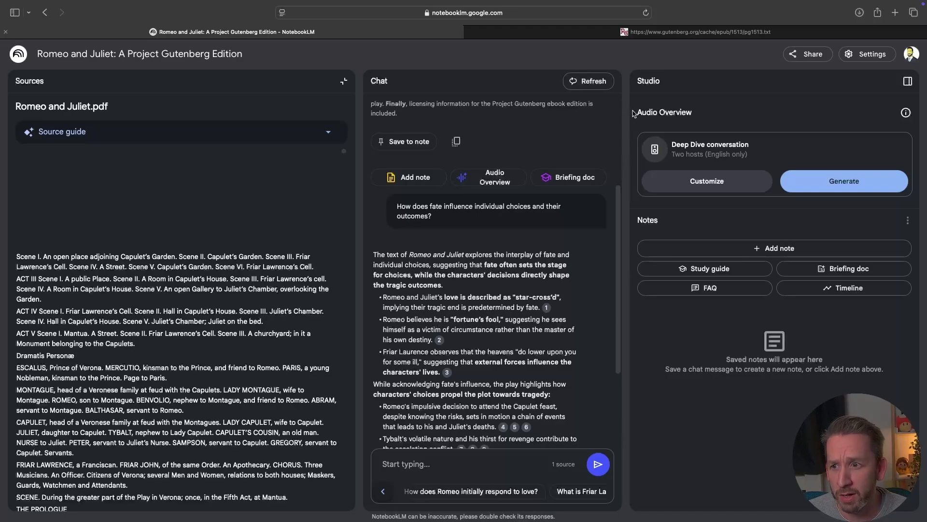
- Generate the Deep Dive conversation Audio Overview from the Romeo and Juliet source
left_click(792, 178)
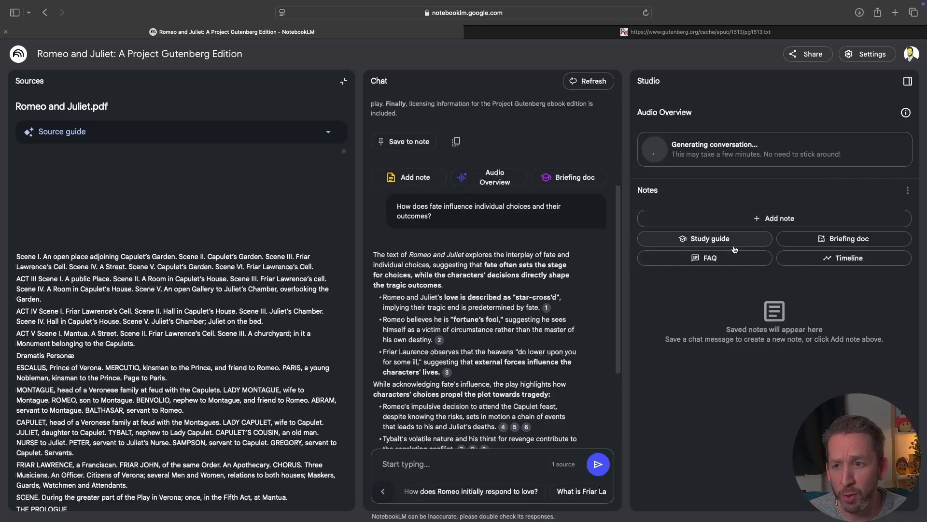